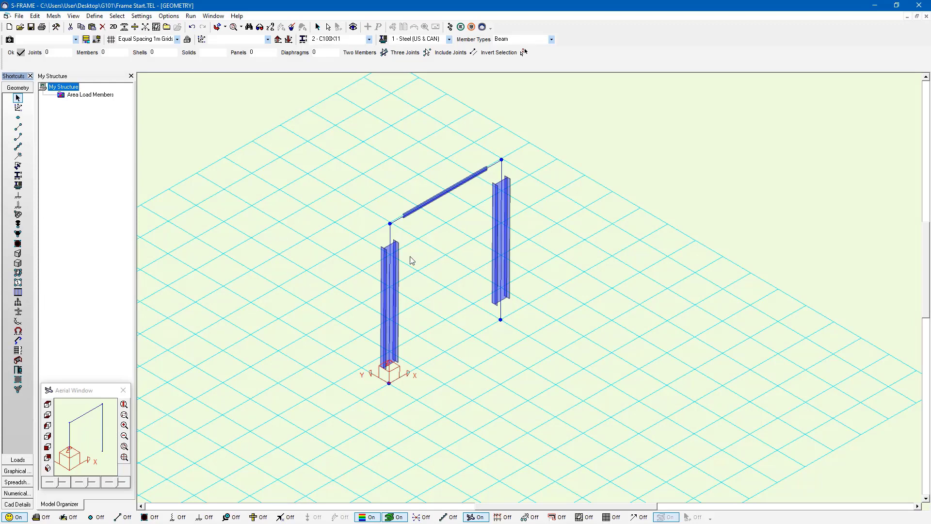
- Zoom in on the portal frame and choose the two-joint member definition tool
{"action": "scroll", "coordinate": [459, 191], "scroll_direction": "up", "scroll_amount": 3}
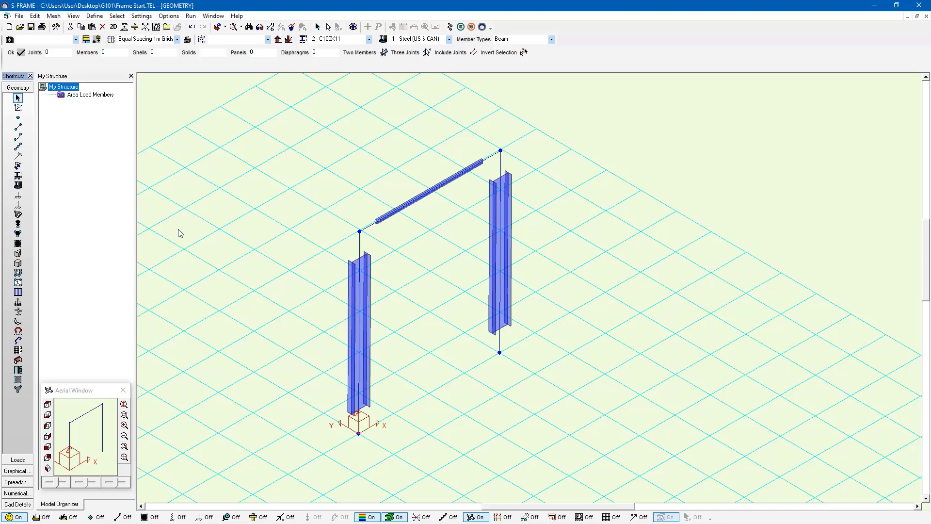
{"action": "left_click", "coordinate": [17, 117]}
{"action": "left_click", "coordinate": [18, 127]}
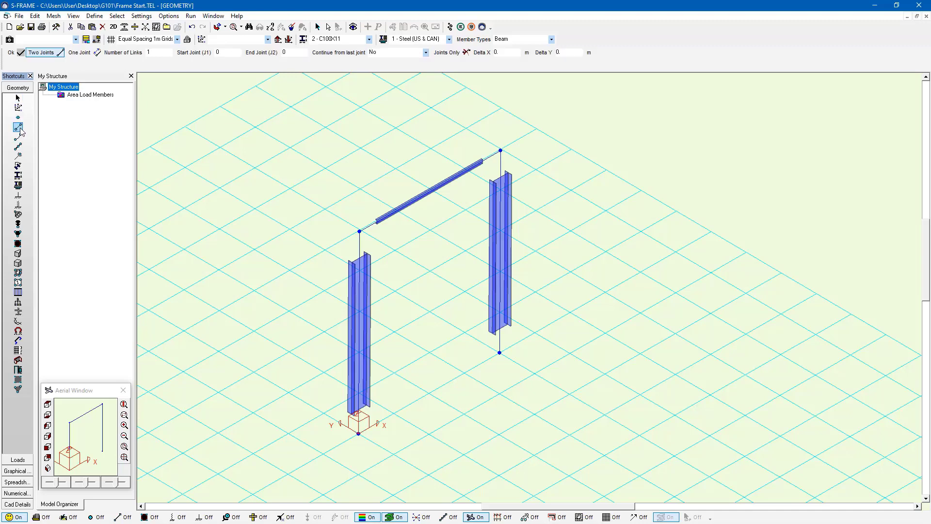
- Set the left column's (member 1, W460X61) Angle Deg to 90 in its Properties
{"action": "right_click", "coordinate": [361, 251]}
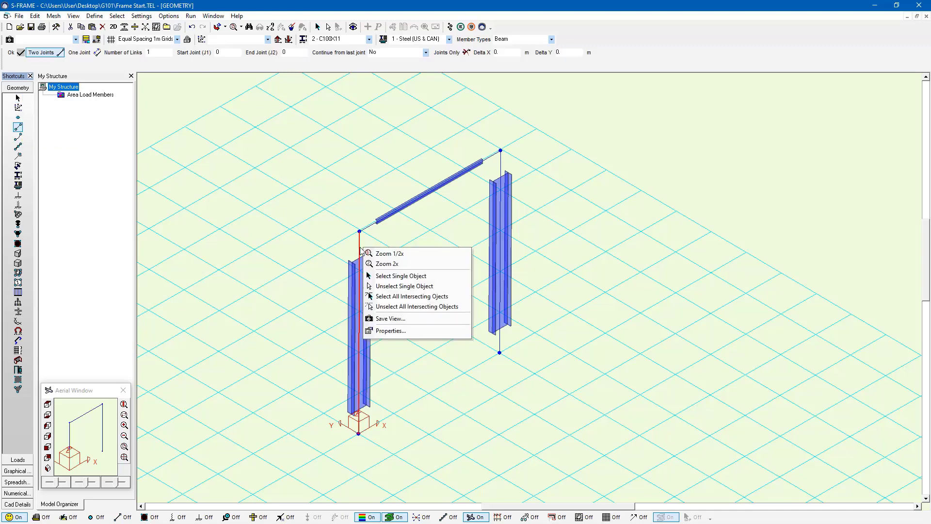
{"action": "left_click", "coordinate": [423, 330]}
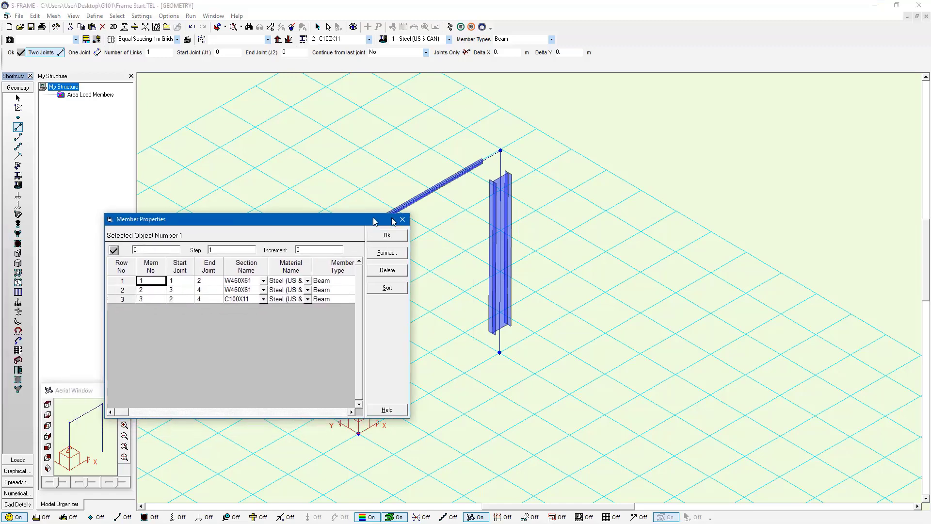
{"action": "left_click_drag", "start_coordinate": [386, 214], "coordinate": [555, 213]}
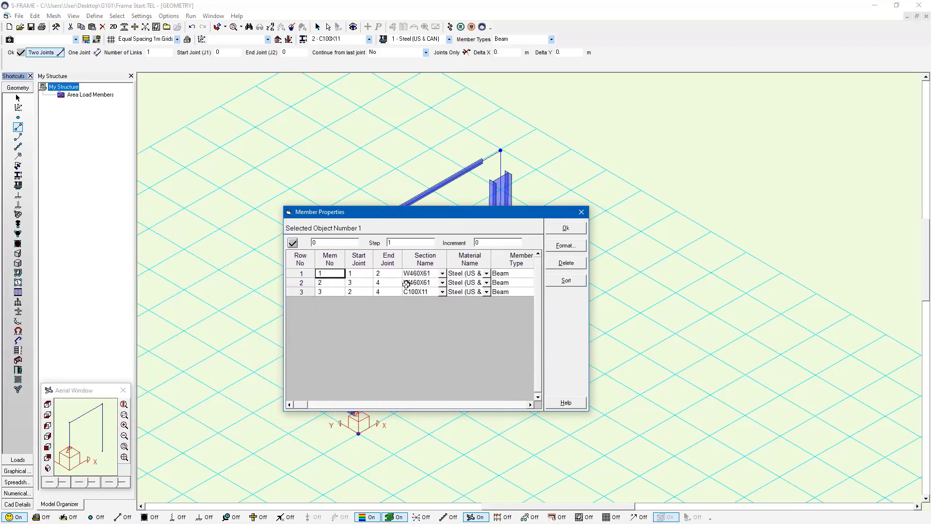
{"action": "left_click", "coordinate": [530, 404]}
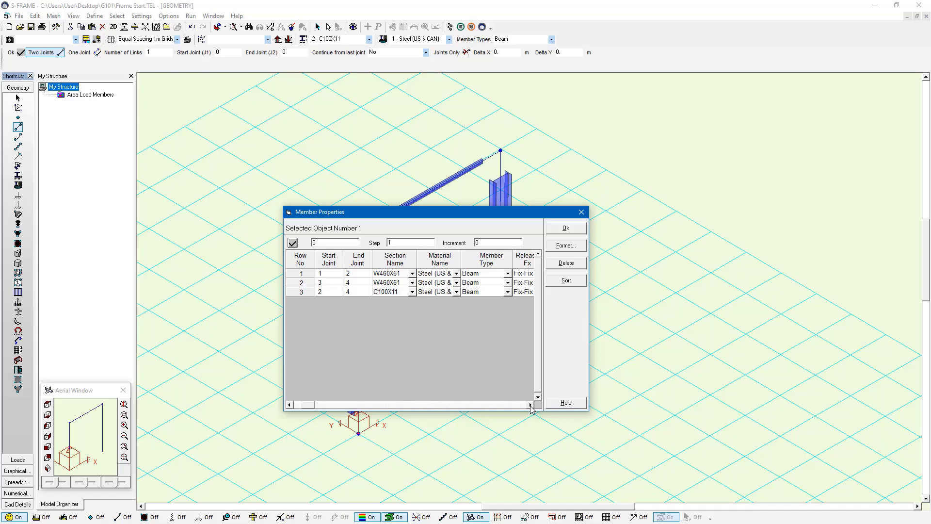
{"action": "left_click", "coordinate": [530, 404]}
{"action": "left_click", "coordinate": [530, 404]}
{"action": "left_click", "coordinate": [530, 404]}
{"action": "left_click", "coordinate": [530, 405]}
{"action": "left_click", "coordinate": [530, 405]}
{"action": "left_click", "coordinate": [461, 274]}
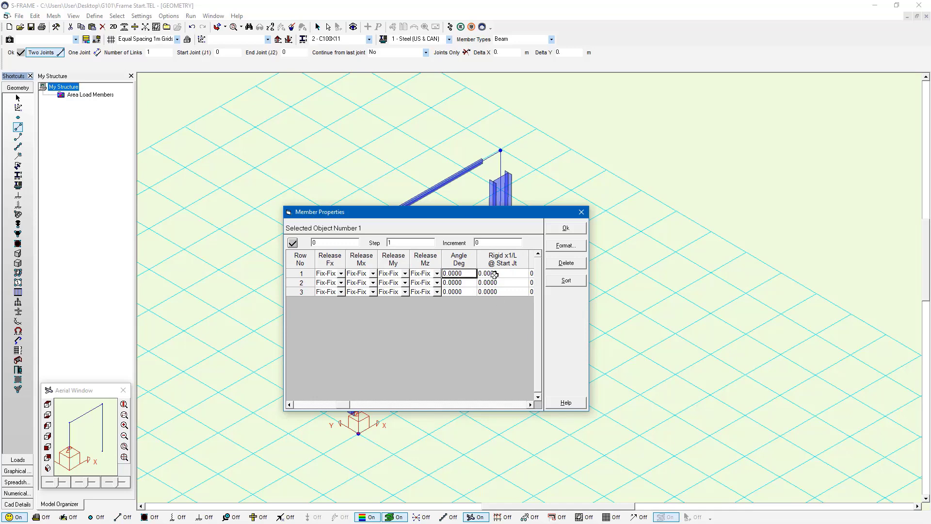
{"action": "type", "text": "90"}
{"action": "left_click", "coordinate": [567, 228]}
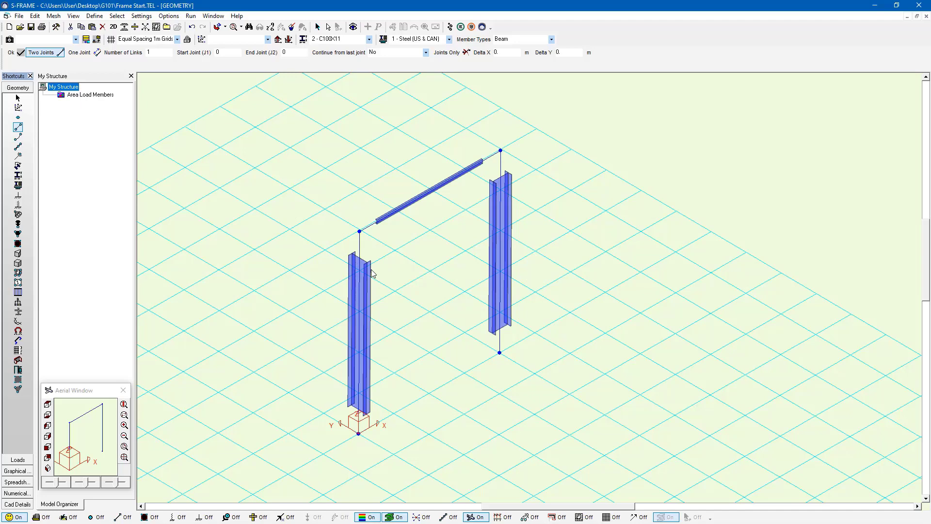
- Enter 90 for member 2's Angle Deg in the Members spreadsheet
{"action": "left_click", "coordinate": [27, 483]}
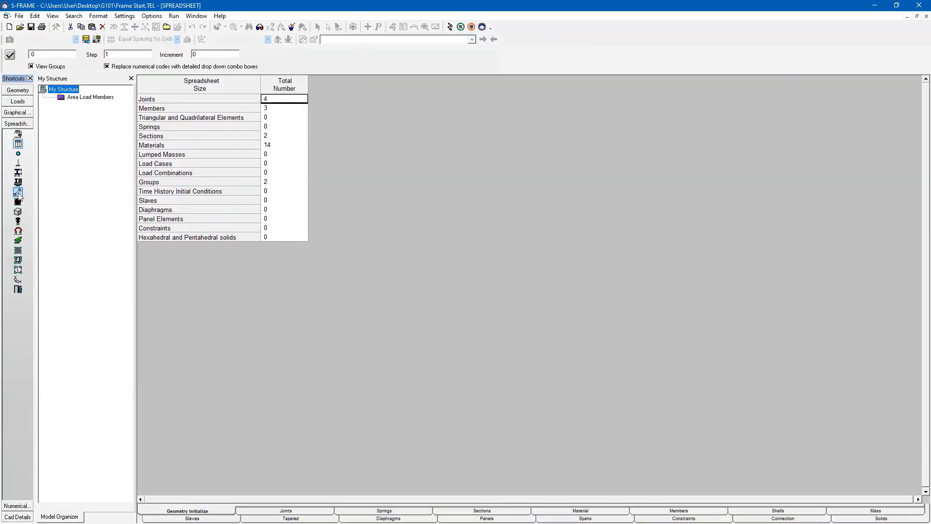
{"action": "left_click", "coordinate": [18, 193]}
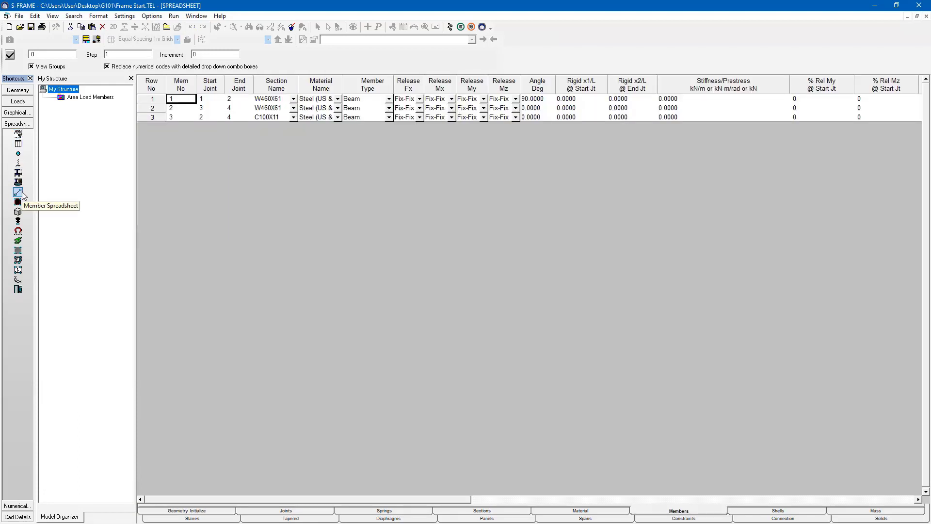
{"action": "left_click", "coordinate": [544, 109]}
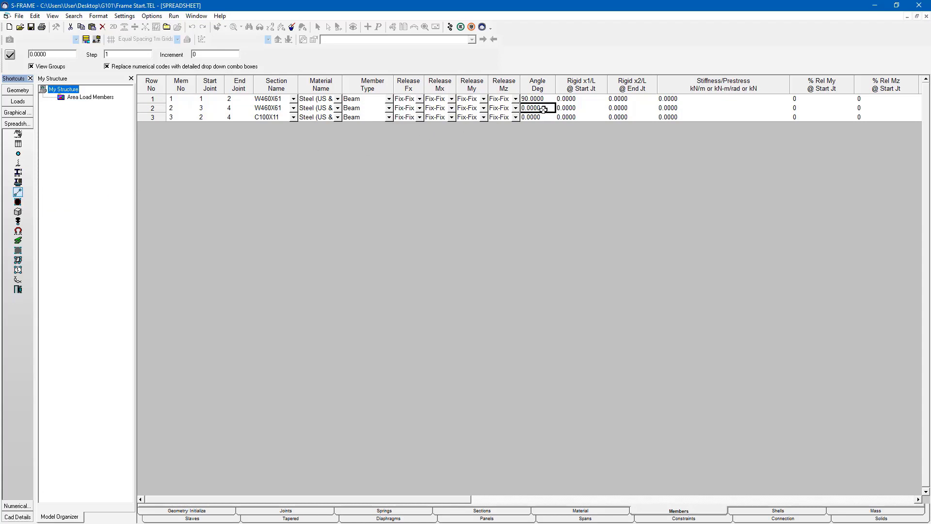
{"action": "type", "text": "90"}
{"action": "left_click", "coordinate": [548, 99]}
{"action": "left_click", "coordinate": [30, 92]}
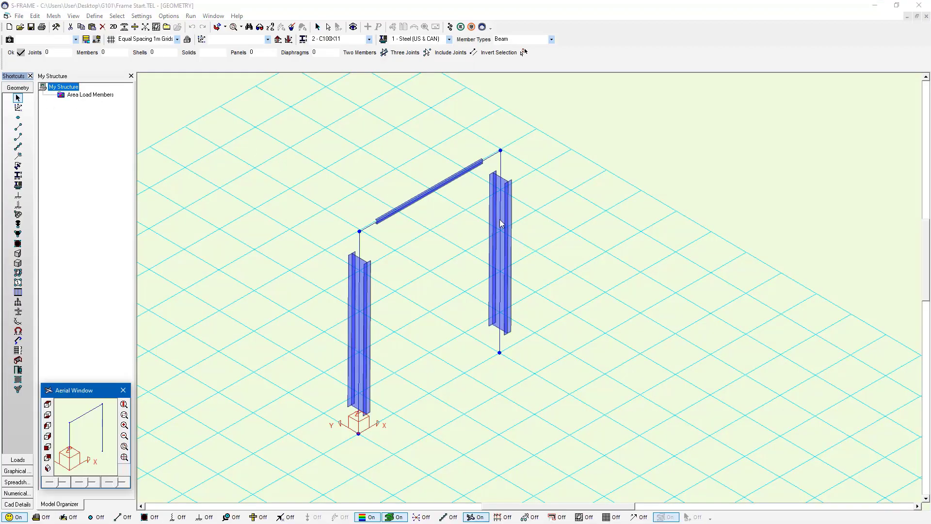
- Review member 1's section and type drop-downs, keeping W460X61 and Beam unchanged
{"action": "left_click", "coordinate": [27, 483]}
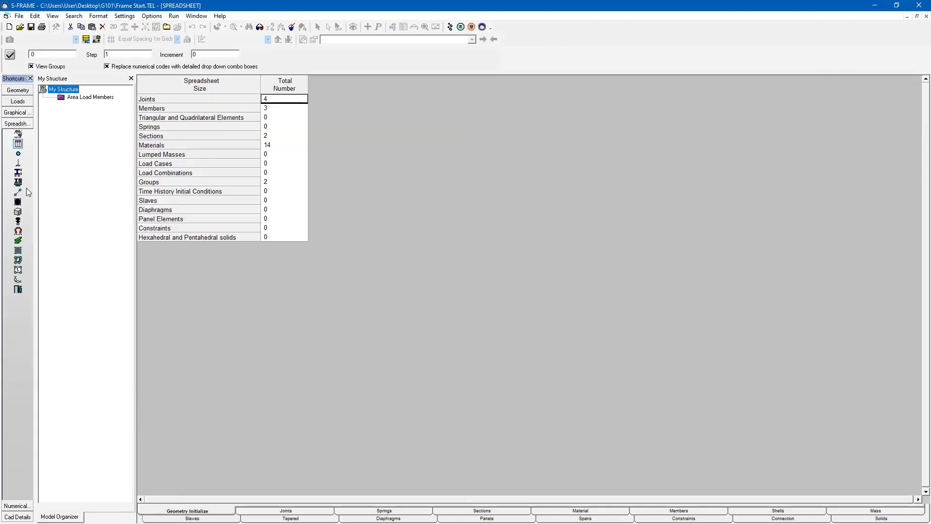
{"action": "left_click", "coordinate": [22, 193]}
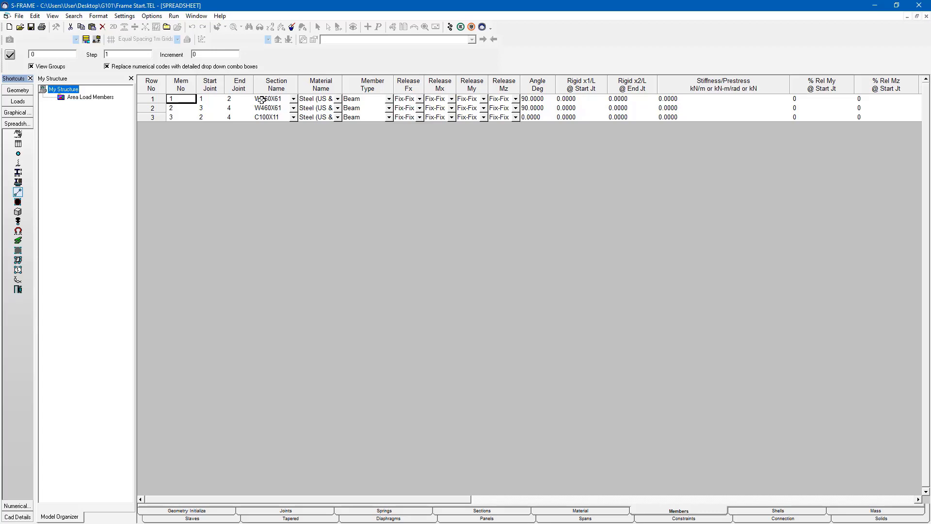
{"action": "left_click", "coordinate": [293, 100]}
{"action": "left_click", "coordinate": [293, 101]}
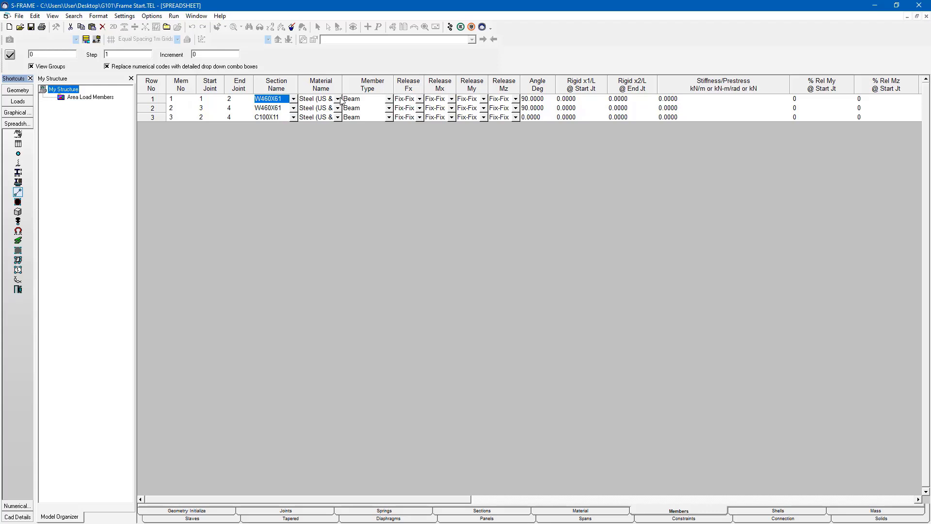
{"action": "left_click", "coordinate": [389, 100]}
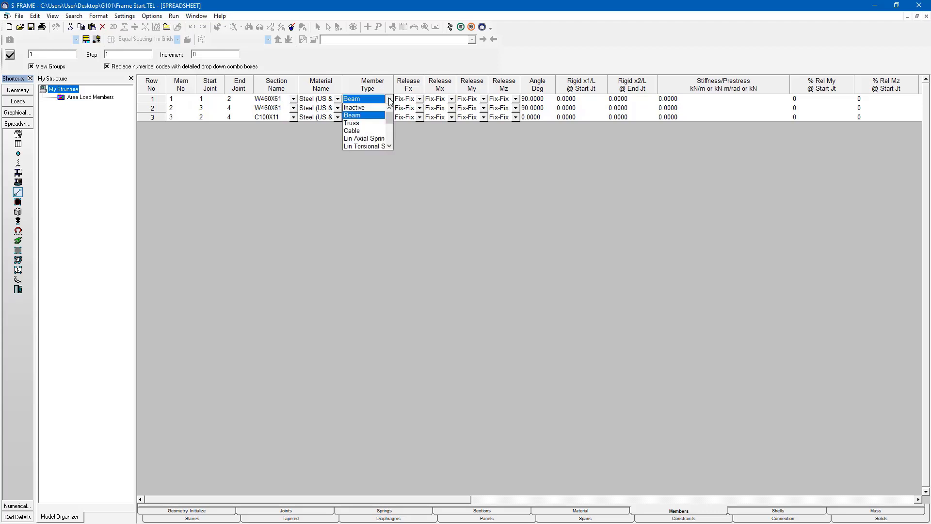
{"action": "left_click", "coordinate": [389, 99]}
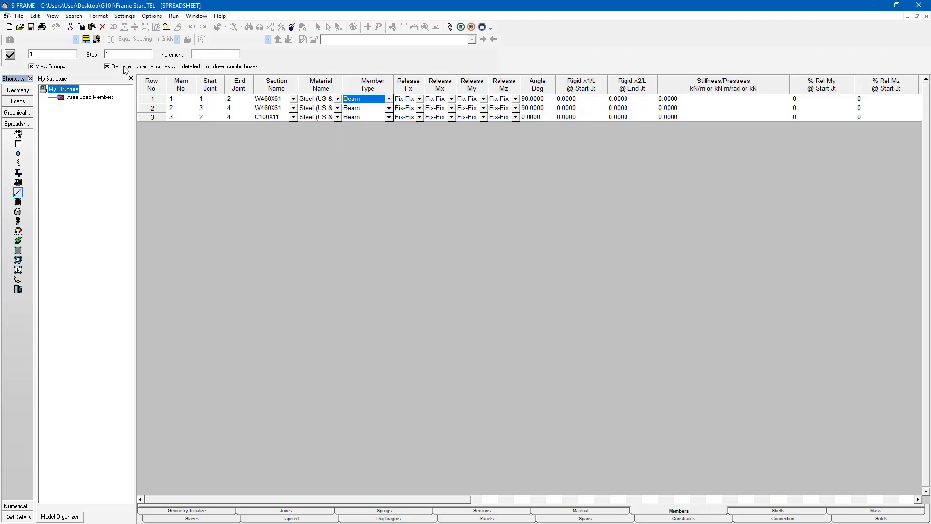
{"action": "left_click", "coordinate": [294, 99]}
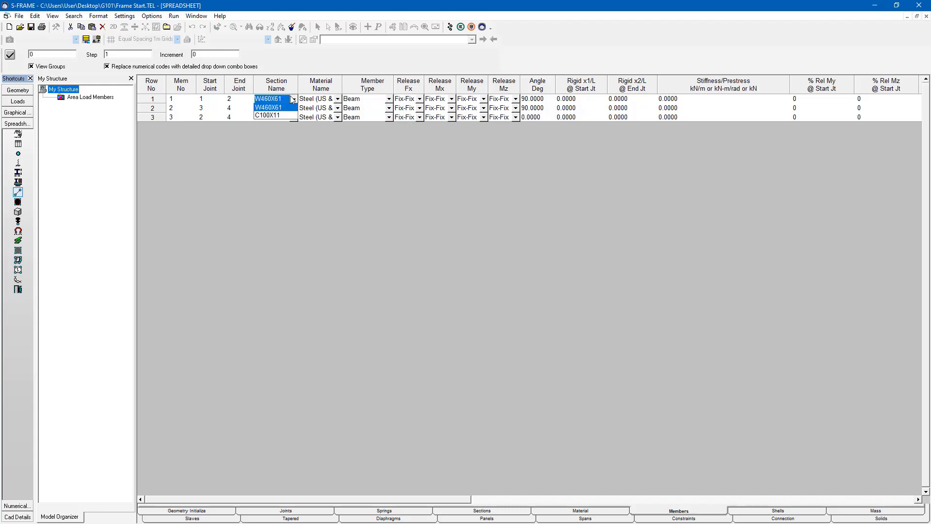
{"action": "left_click", "coordinate": [293, 99]}
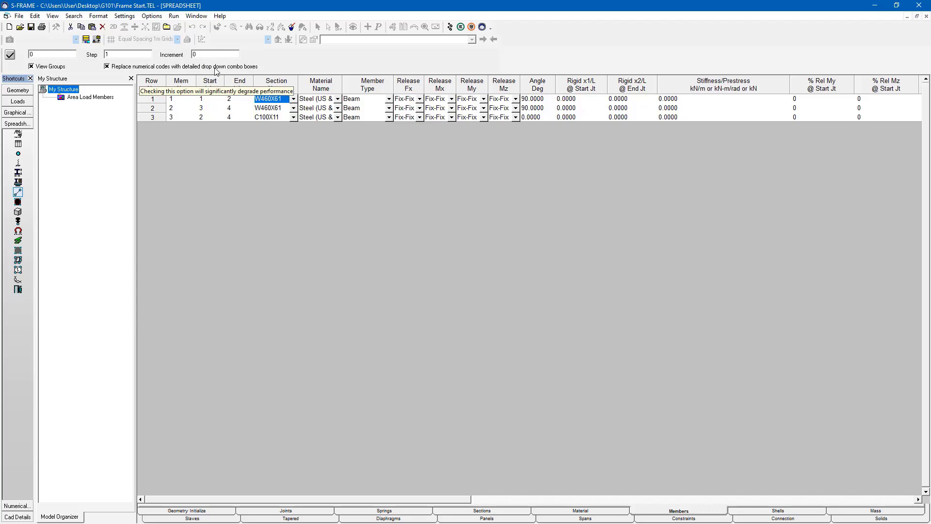
{"action": "left_click", "coordinate": [294, 100]}
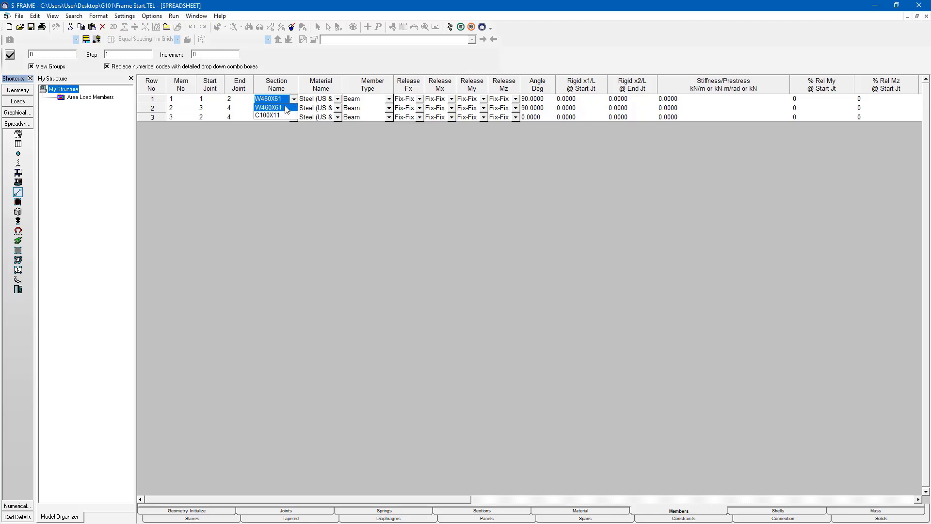
{"action": "left_click", "coordinate": [286, 107]}
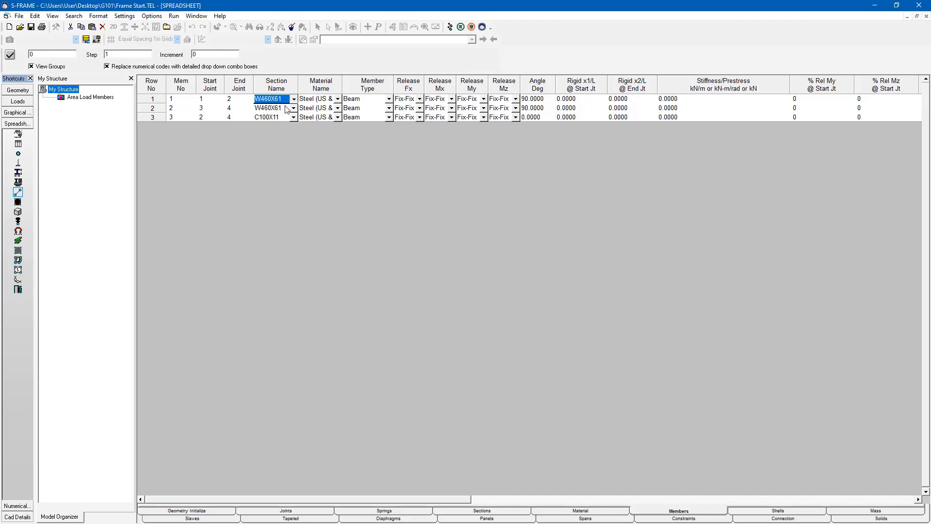
- Switch the Members spreadsheet to numerical codes and select the entire member table
{"action": "left_click", "coordinate": [114, 68]}
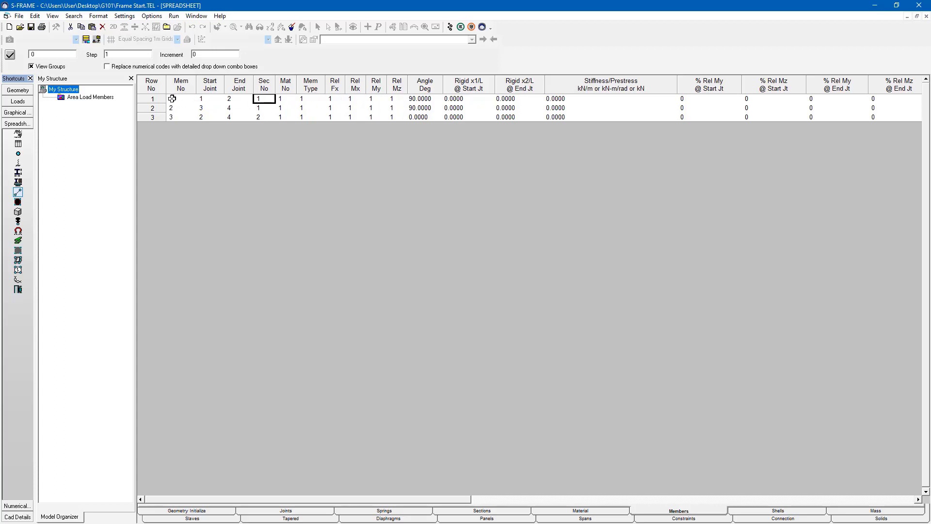
{"action": "left_click_drag", "start_coordinate": [172, 98], "coordinate": [906, 116]}
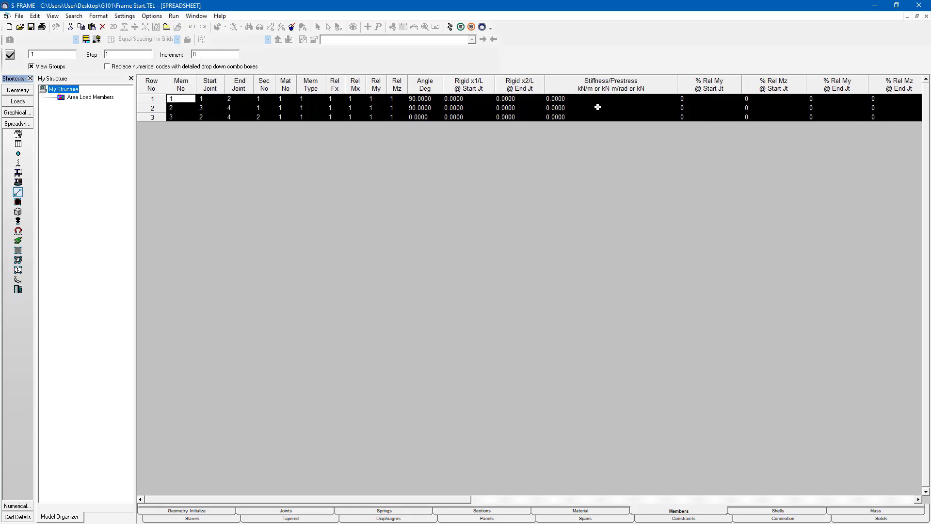
{"action": "left_click", "coordinate": [160, 85]}
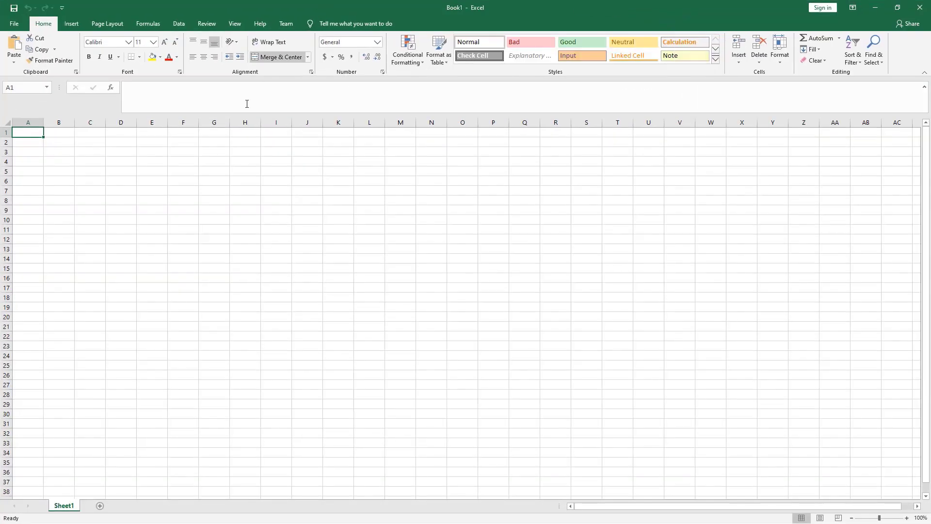
- Paste the member table, change angles K1:K2 from 90 to 0, and copy A1:R3
{"action": "key", "text": "ctrl+v"}
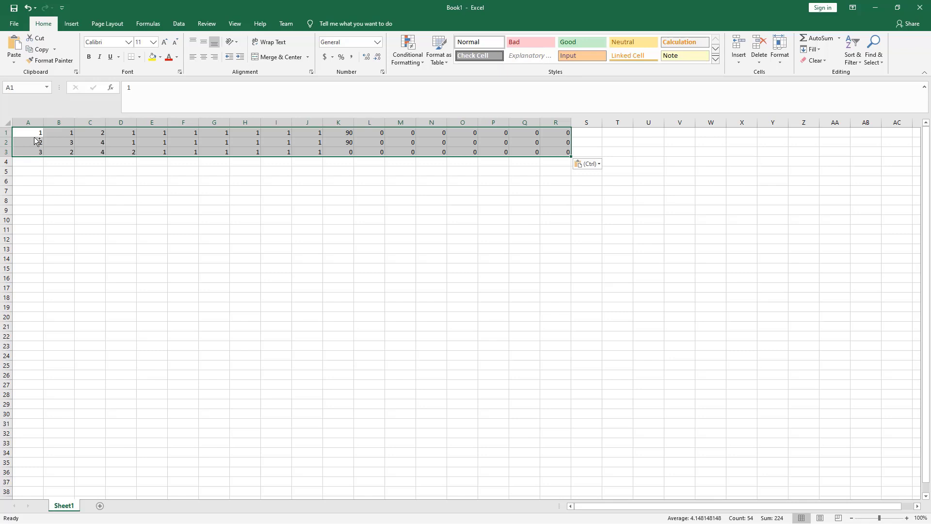
{"action": "mouse_move", "coordinate": [351, 135]}
{"action": "left_mouse_down"}
{"action": "mouse_move", "coordinate": [369, 142]}
{"action": "mouse_move", "coordinate": [349, 142]}
{"action": "left_mouse_up"}
{"action": "left_click", "coordinate": [348, 132]}
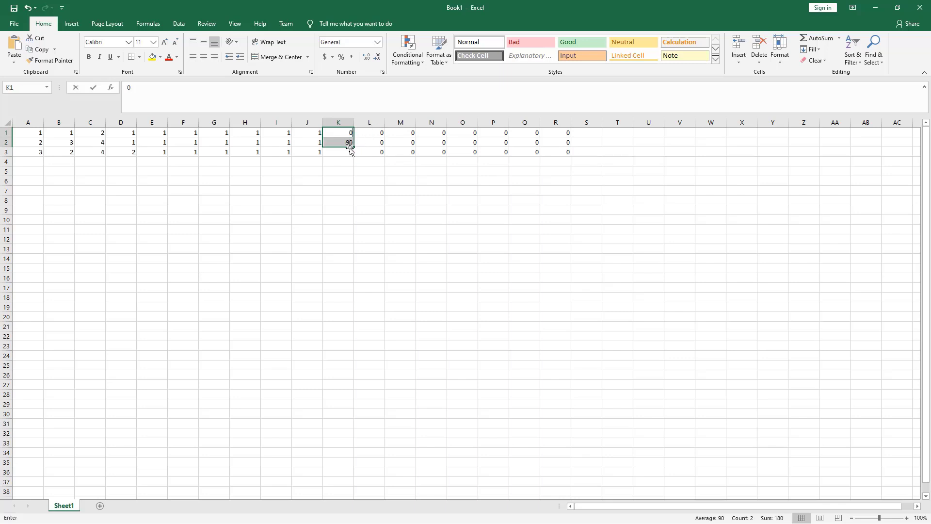
{"action": "type", "text": "0"}
{"action": "key", "text": "ctrl+Return"}
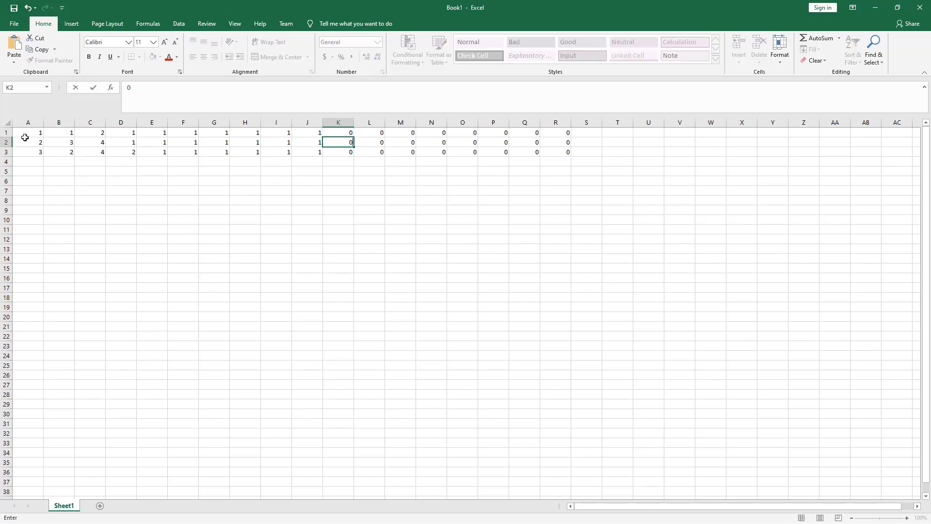
{"action": "left_click_drag", "start_coordinate": [25, 133], "coordinate": [58, 133]}
{"action": "left_click_drag", "start_coordinate": [190, 145], "coordinate": [553, 153]}
{"action": "key", "text": "ctrl+c"}
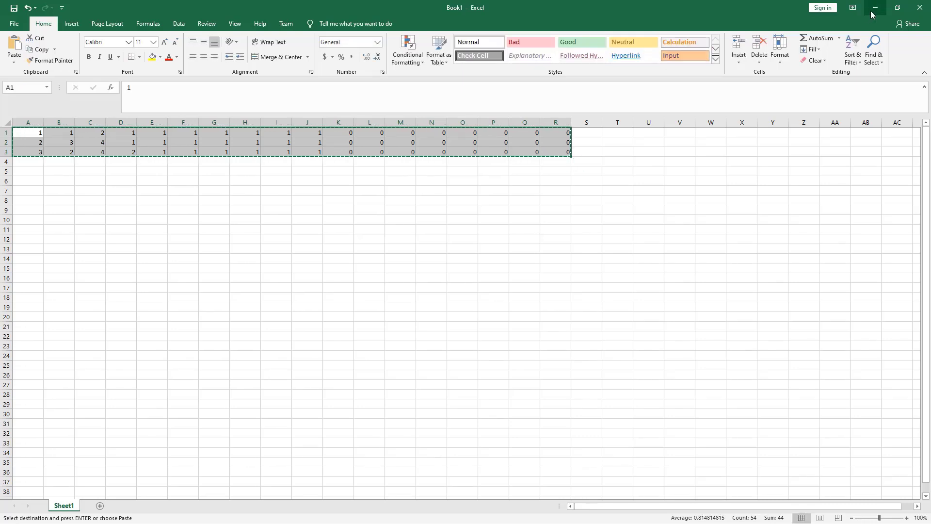
- Paste the edited Excel rows into S-FRAME's member table and restore named drop-downs
{"action": "left_click", "coordinate": [875, 8]}
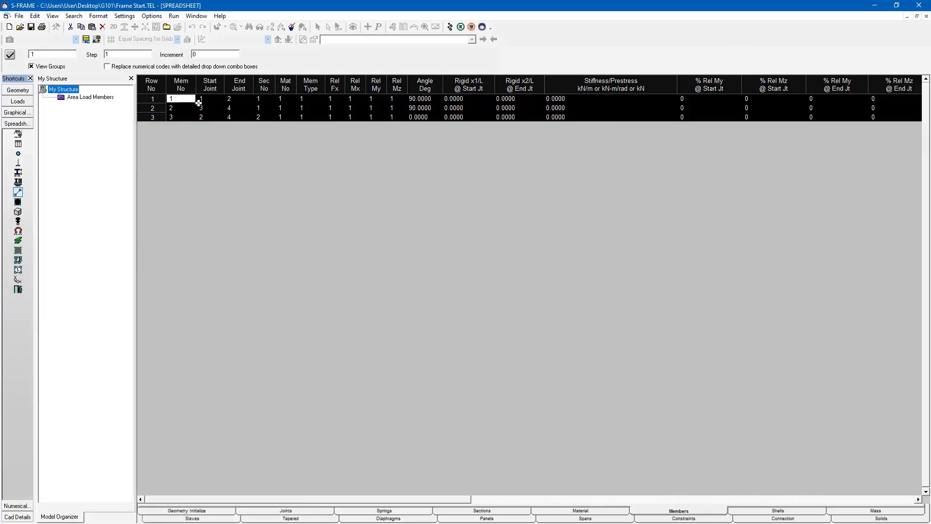
{"action": "left_click", "coordinate": [169, 97]}
{"action": "key", "text": "ctrl+v"}
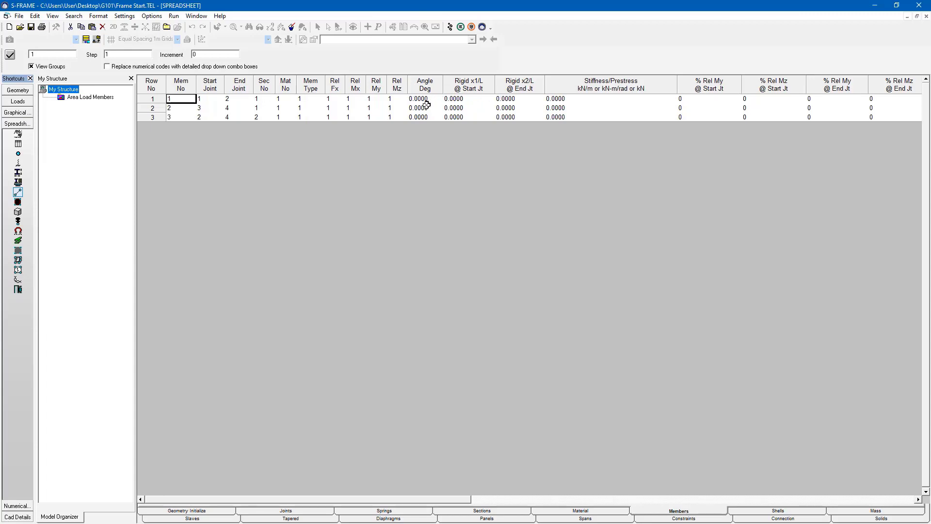
{"action": "left_click", "coordinate": [113, 69]}
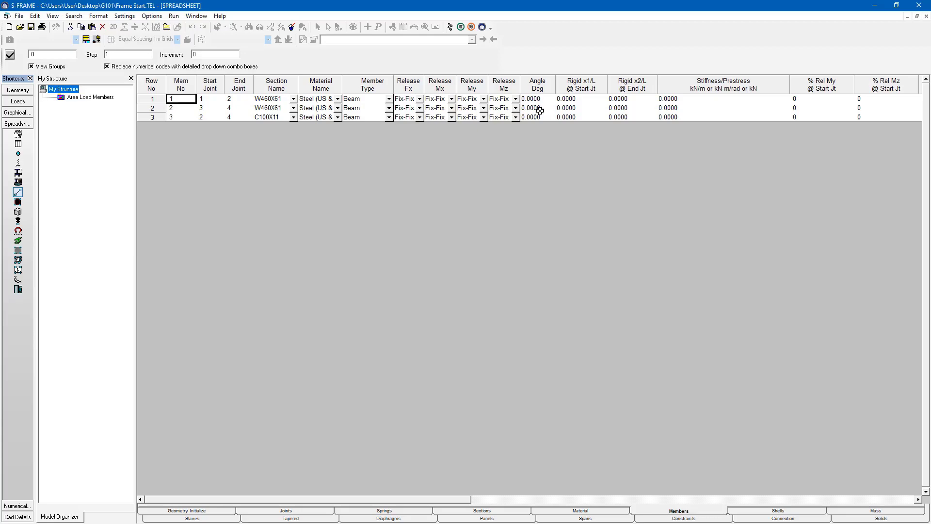
{"action": "left_click", "coordinate": [25, 90]}
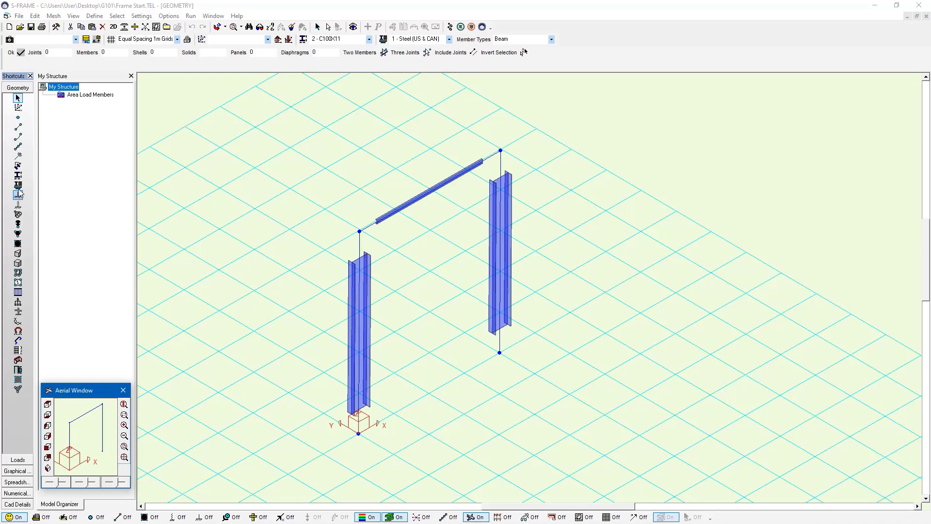
- Rotate the left and right columns 90° with the Member Axis Orientation tool
{"action": "left_click", "coordinate": [18, 166]}
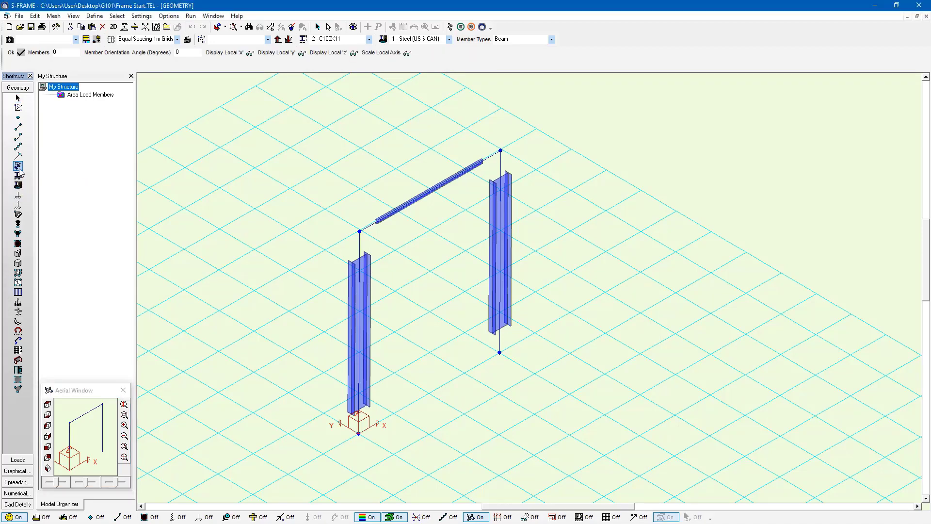
{"action": "left_click", "coordinate": [187, 53]}
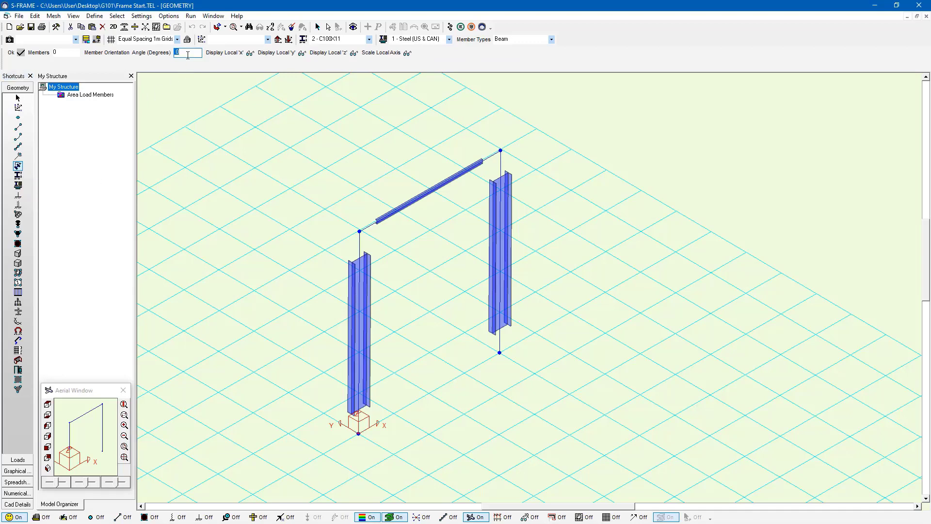
{"action": "type", "text": "90"}
{"action": "left_click_drag", "start_coordinate": [429, 366], "coordinate": [337, 332]}
{"action": "left_click_drag", "start_coordinate": [596, 306], "coordinate": [453, 263]}
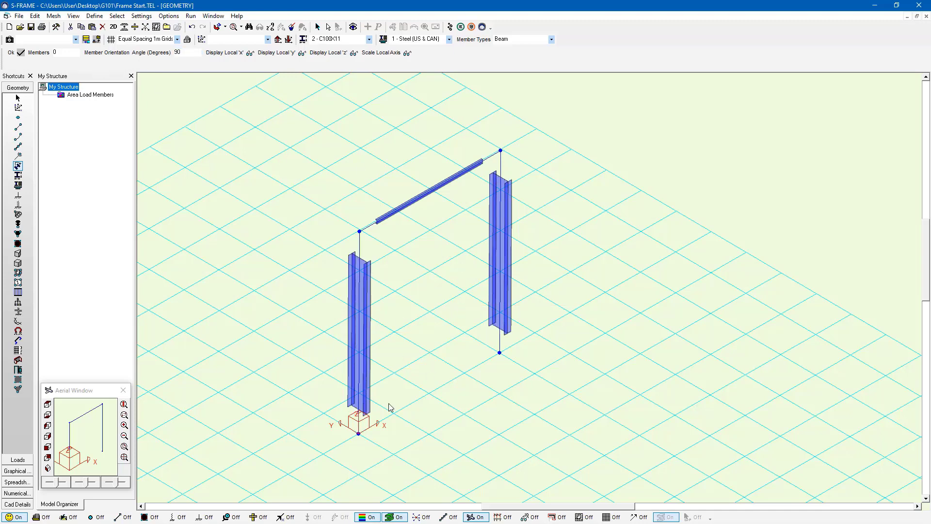